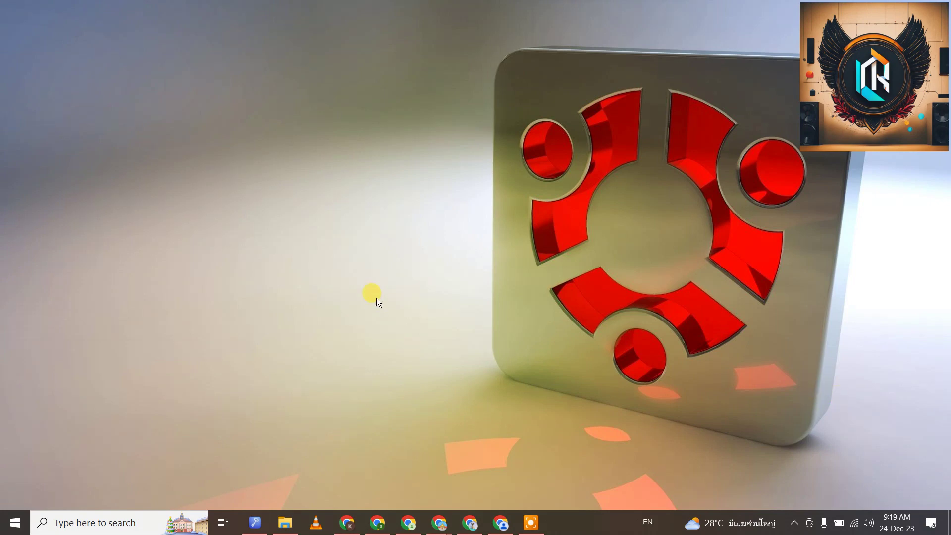
# Start a ShareX region capture and draw a red arrow across the empty desktop pointing at the logo's left edge.
pyautogui.hotkey('ctrl', 'y')
pyautogui.press('ctrl+Print')
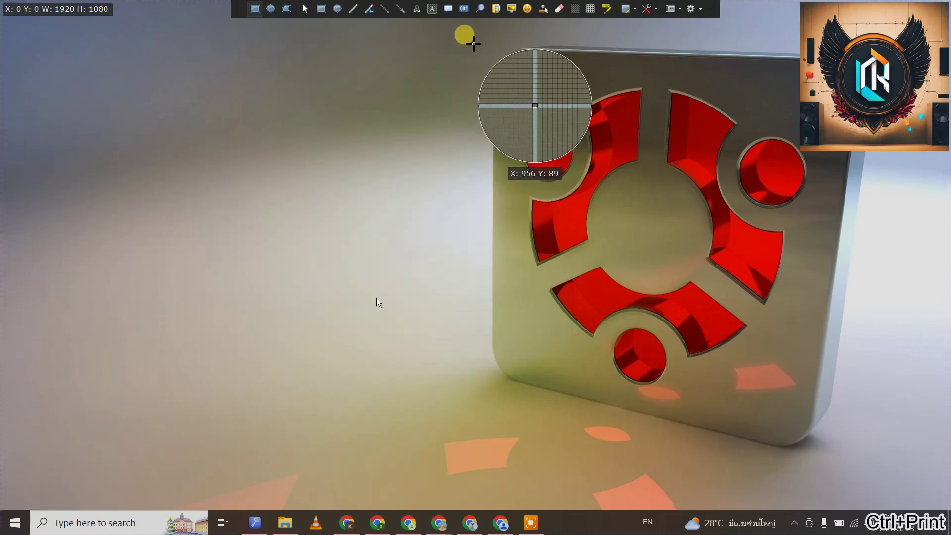
pyautogui.click(475, 42)
pyautogui.moveTo(475, 42); pyautogui.dragTo(838, 452)
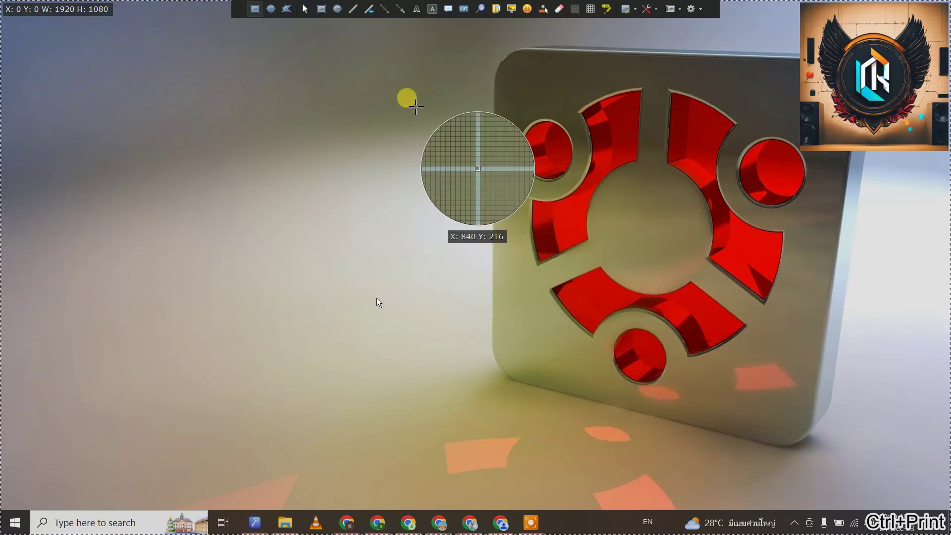
pyautogui.click(400, 9)
pyautogui.moveTo(313, 285); pyautogui.dragTo(514, 232)
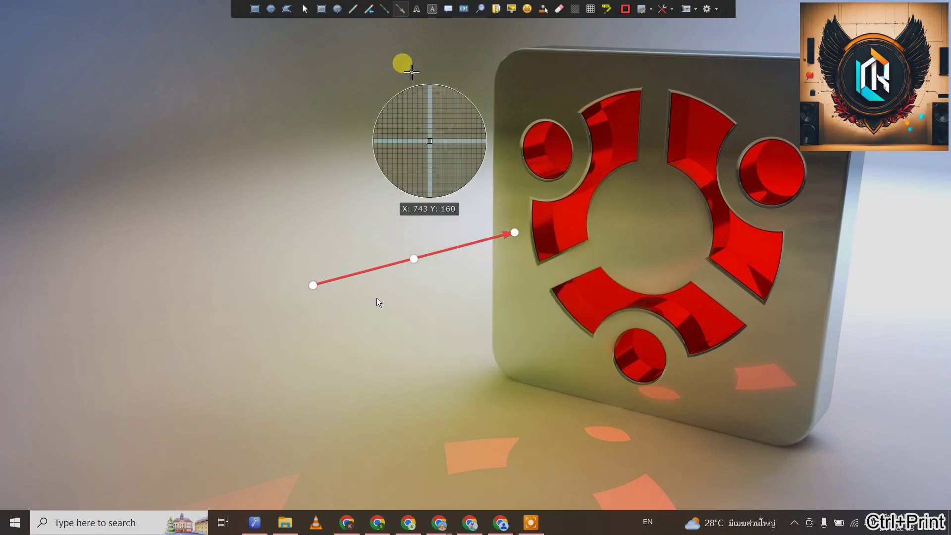
# Place step number 1 at the arrow's tail and step number 2 beside the logo's lower red circle.
pyautogui.click(464, 8)
pyautogui.click(292, 292)
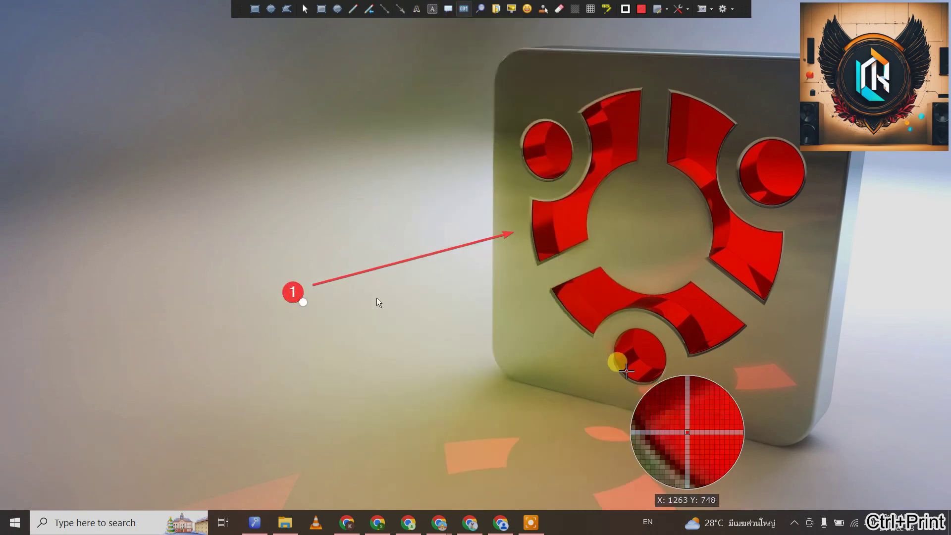
pyautogui.click(586, 377)
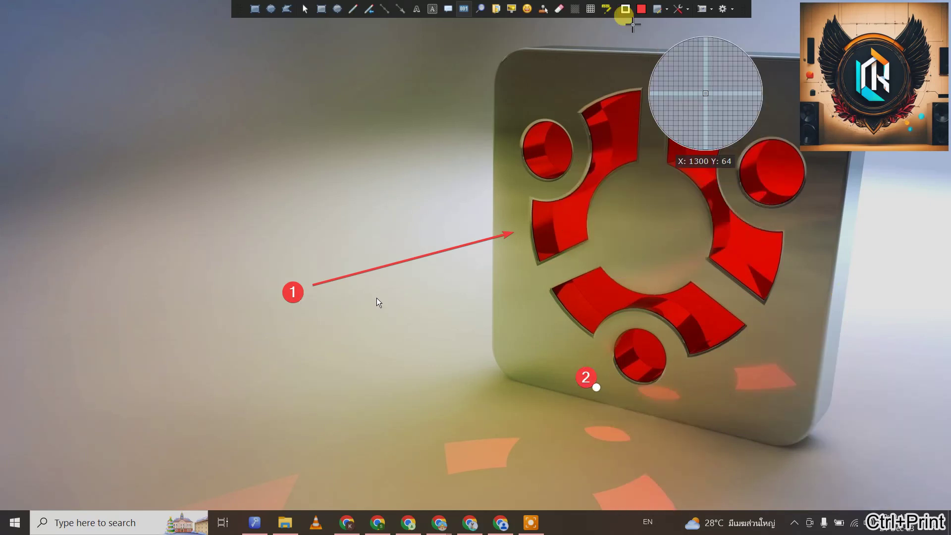
# Start a text annotation on the logo with the content "Hello World!".
pyautogui.click(421, 10)
pyautogui.click(588, 217)
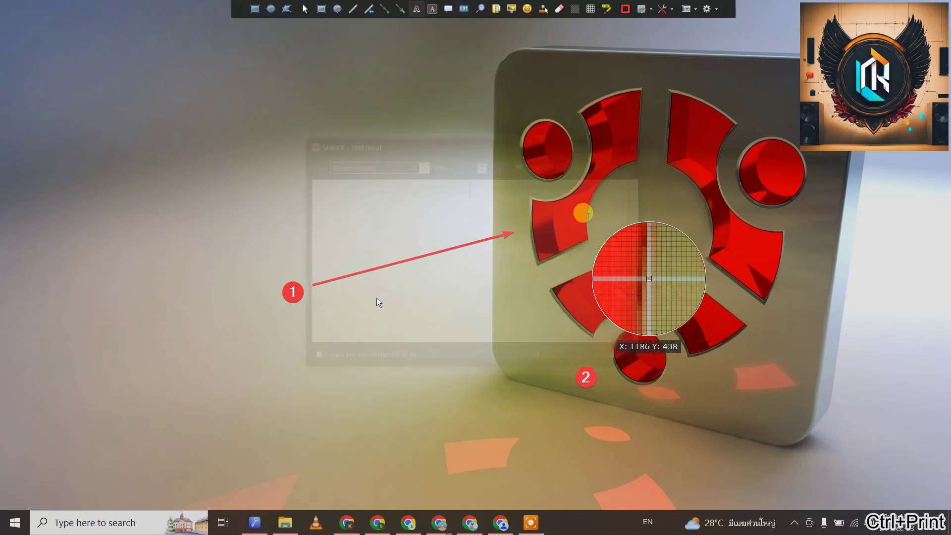
pyautogui.write('Hell')
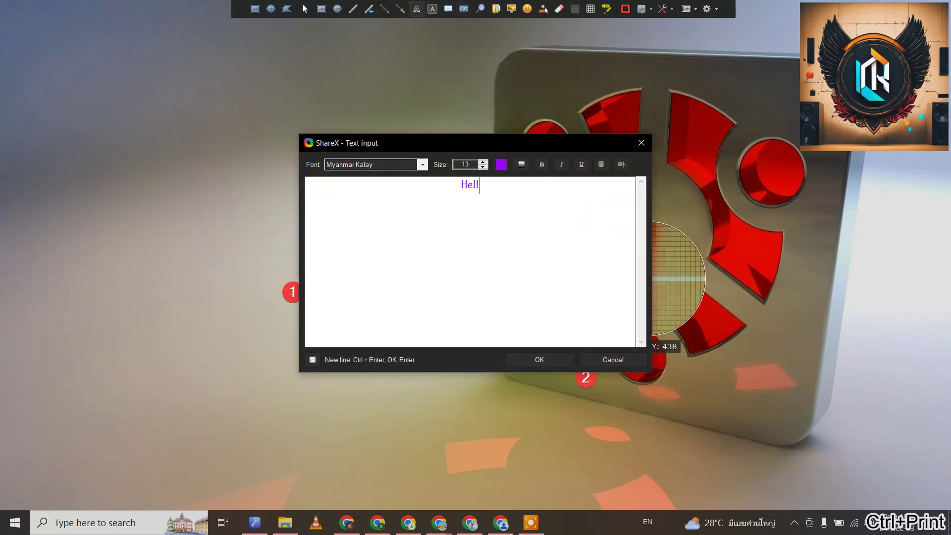
pyautogui.write('o World!')
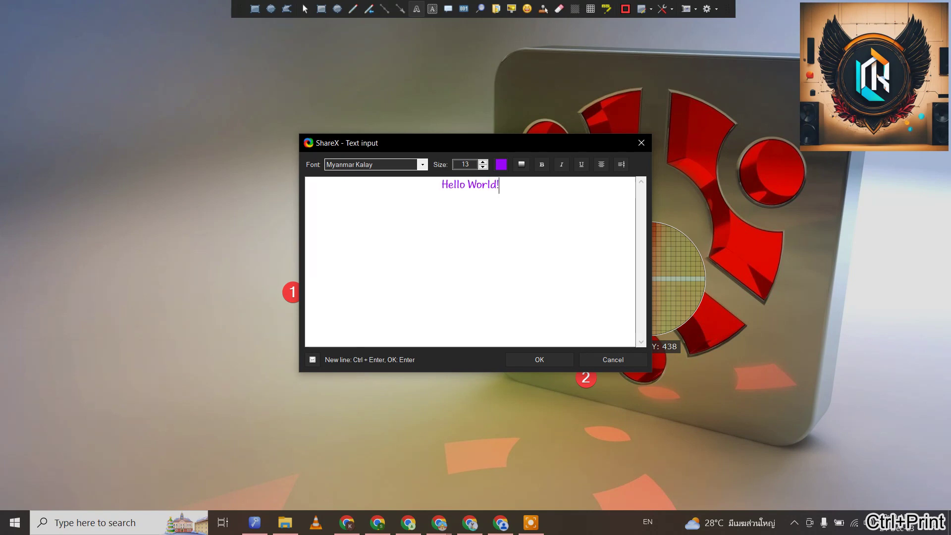
# Set the annotation text's font to Myanmar Padaung and its size to 19.
pyautogui.click(416, 164)
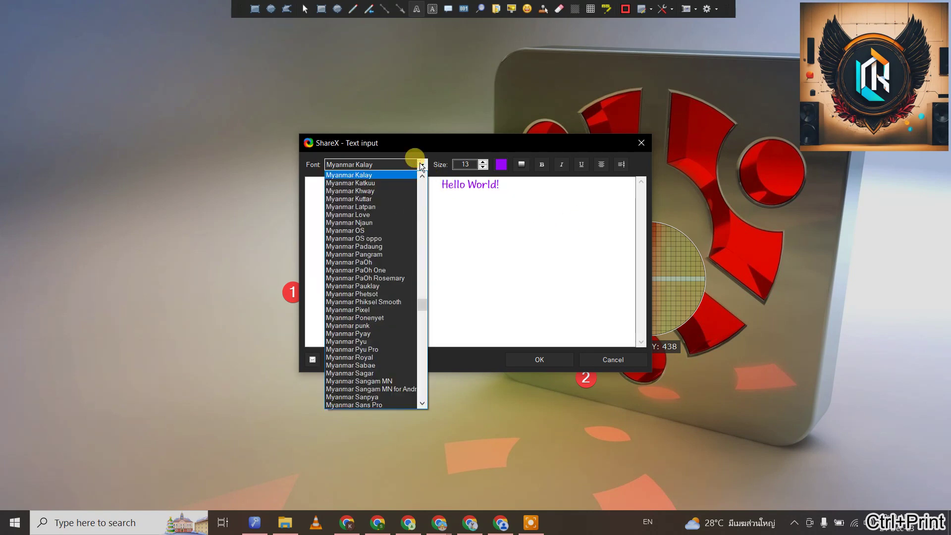
pyautogui.click(387, 246)
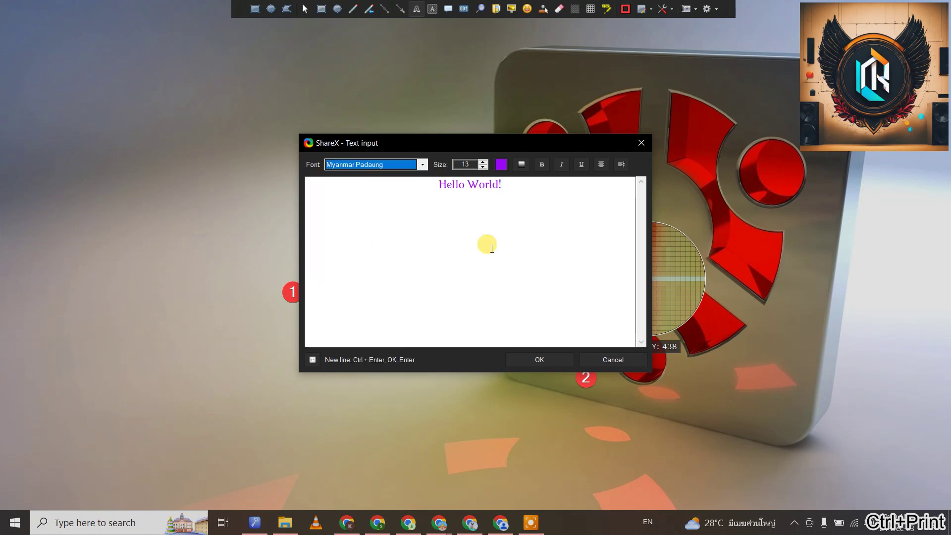
pyautogui.click(483, 163)
pyautogui.click(482, 162)
pyautogui.click(482, 162)
pyautogui.click(483, 163)
pyautogui.click(483, 163)
pyautogui.click(483, 162)
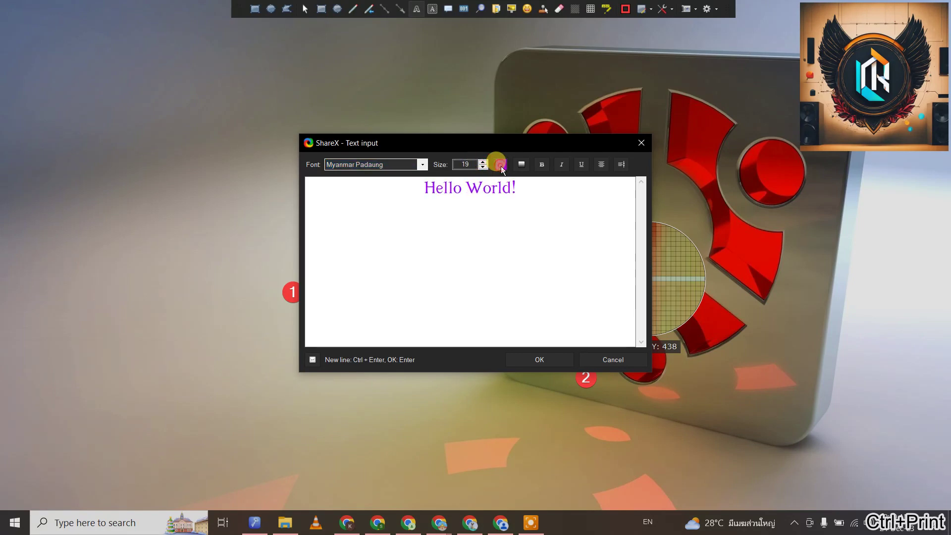
# Change the annotation text's colour to forest green, hex 1F7216.
pyautogui.click(501, 166)
pyautogui.click(398, 251)
pyautogui.click(436, 273)
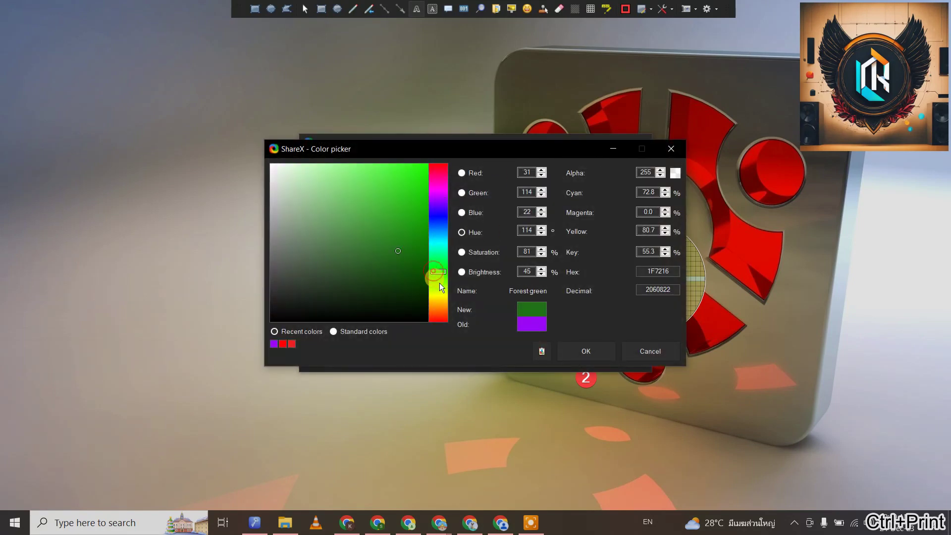
pyautogui.click(587, 352)
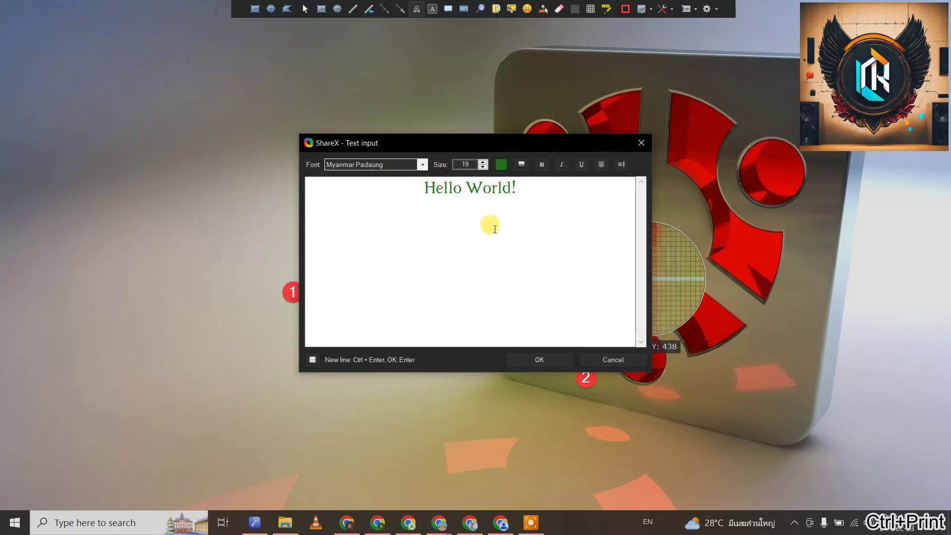
# Insert the "Hello World!" text and move it into the centre of the logo's ring.
pyautogui.click(543, 362)
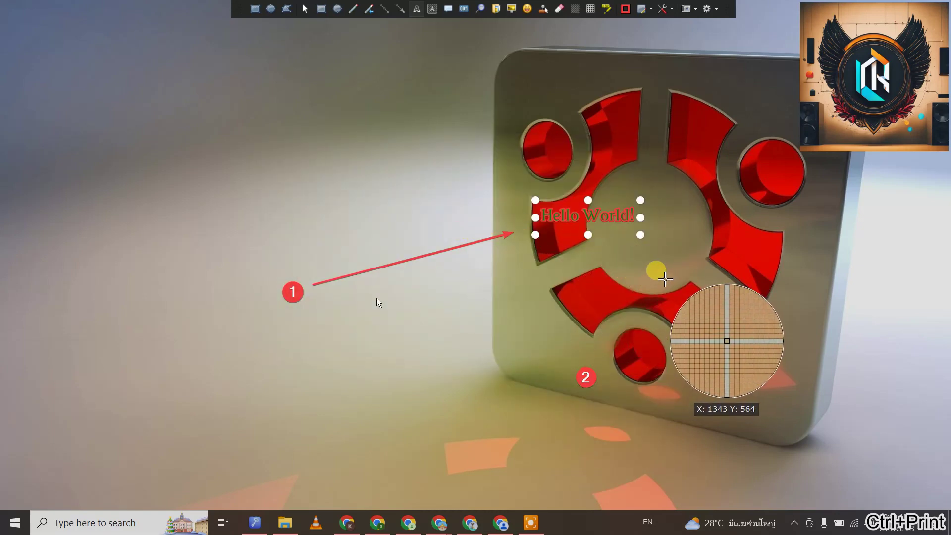
pyautogui.moveTo(598, 222); pyautogui.dragTo(697, 157)
pyautogui.moveTo(688, 203); pyautogui.dragTo(678, 222)
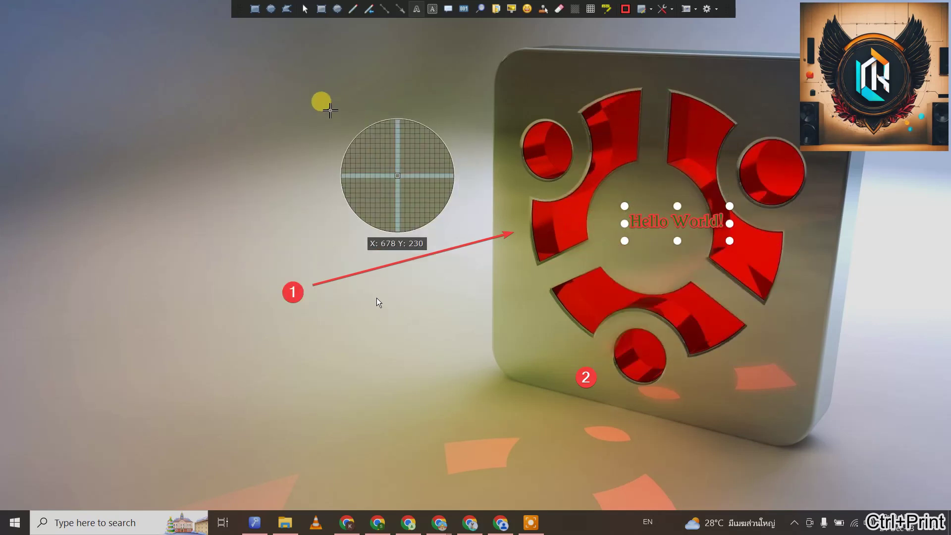
# Draw a rectangle on the empty area above the arrow and an ellipse around the arrowhead.
pyautogui.click(321, 9)
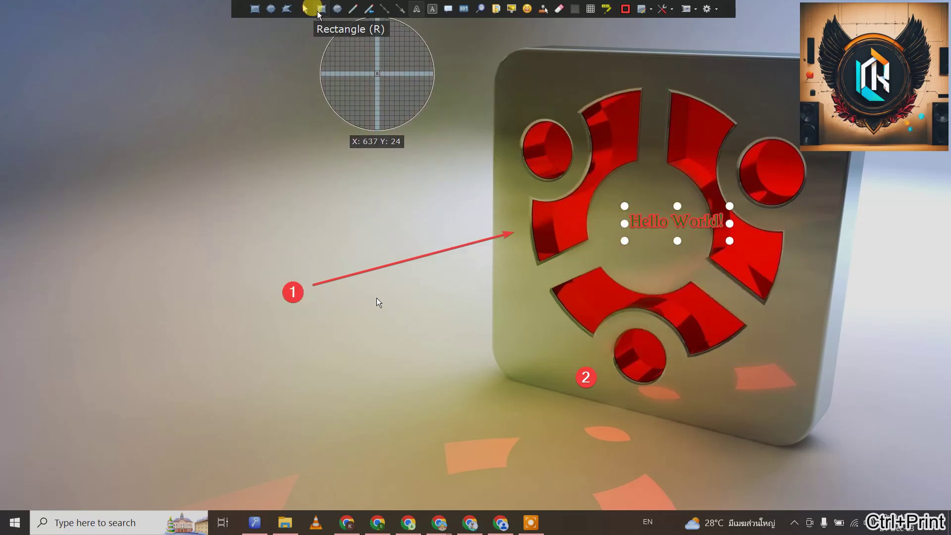
pyautogui.moveTo(331, 131)
pyautogui.mouseDown()
pyautogui.moveTo(402, 196)
pyautogui.moveTo(456, 204)
pyautogui.moveTo(595, 265)
pyautogui.mouseUp()
pyautogui.click(337, 8)
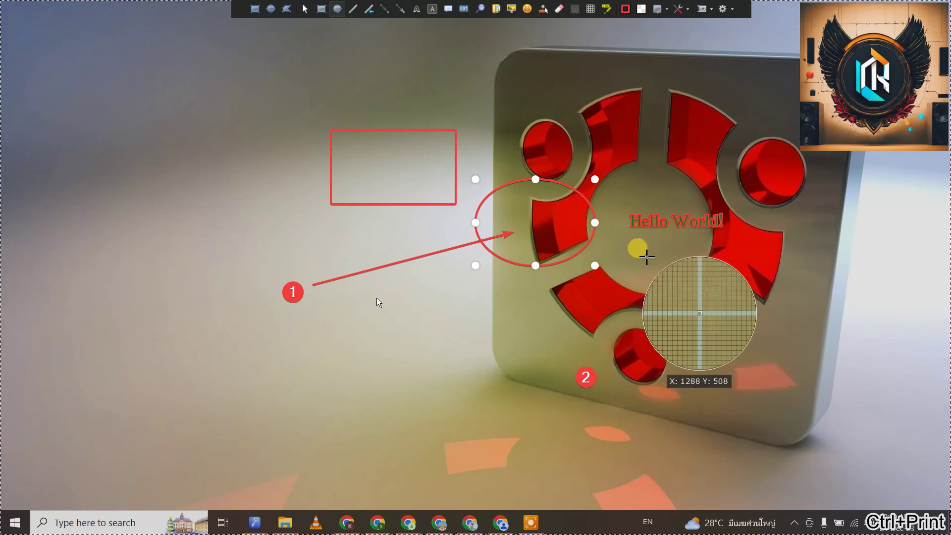
# Highlight the "Hello World!" text in yellow.
pyautogui.click(606, 8)
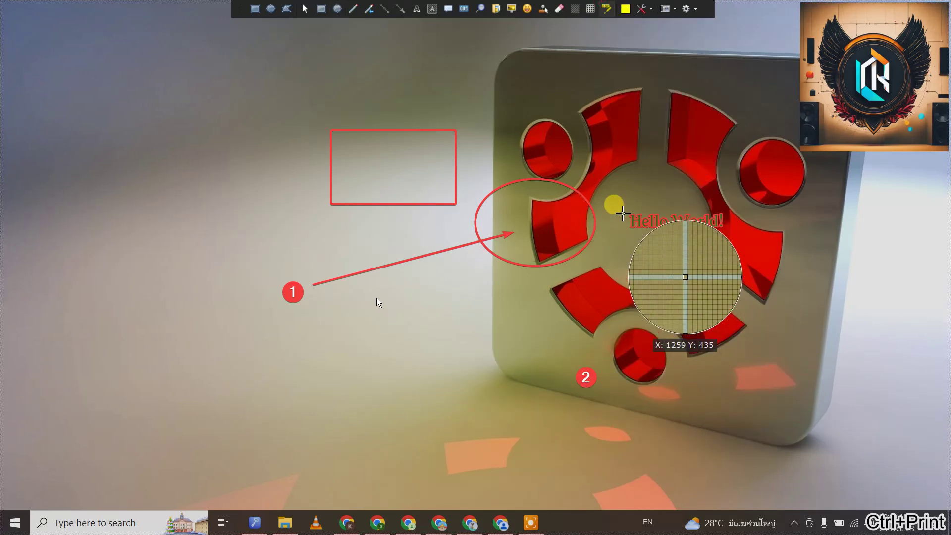
pyautogui.moveTo(622, 214); pyautogui.dragTo(731, 235)
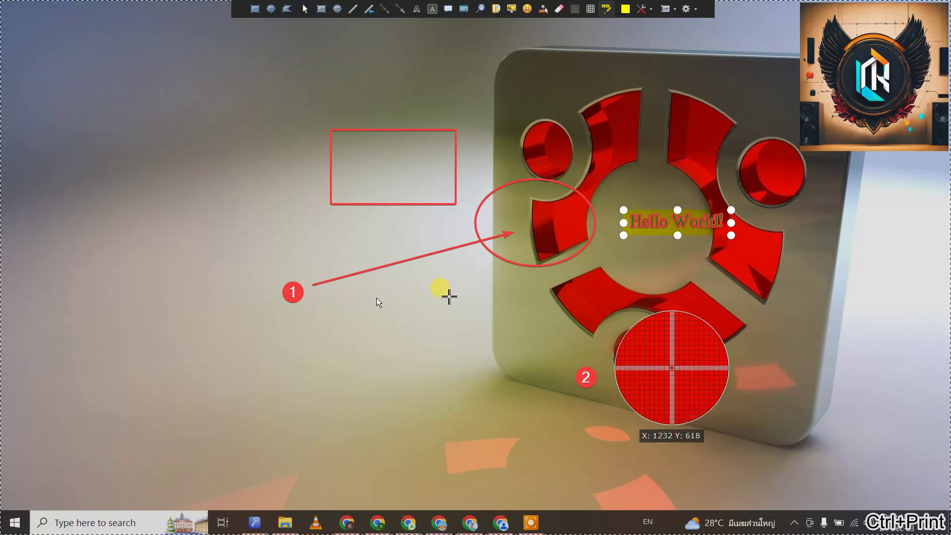
# Capture a rectangular region covering all the annotations, then view the saved screenshot and close it.
pyautogui.click(254, 9)
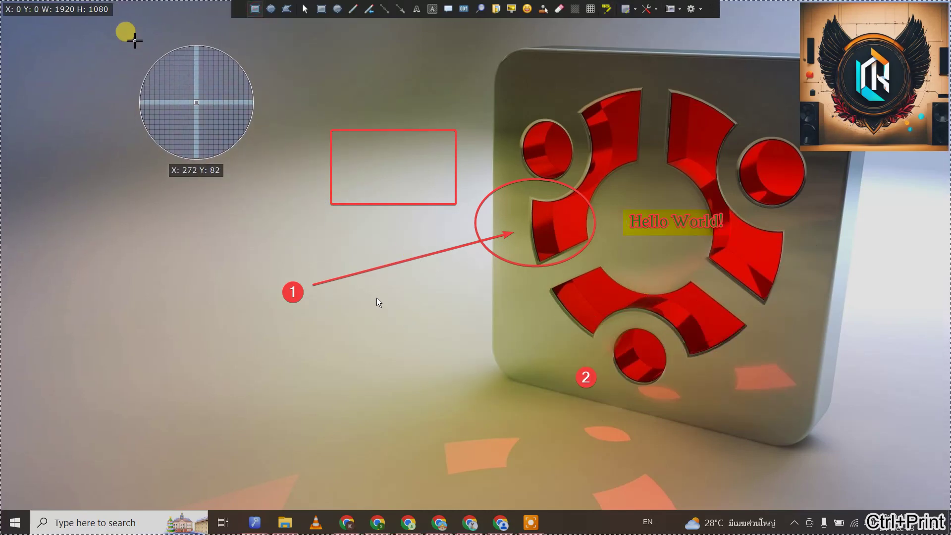
pyautogui.moveTo(135, 37); pyautogui.dragTo(914, 473)
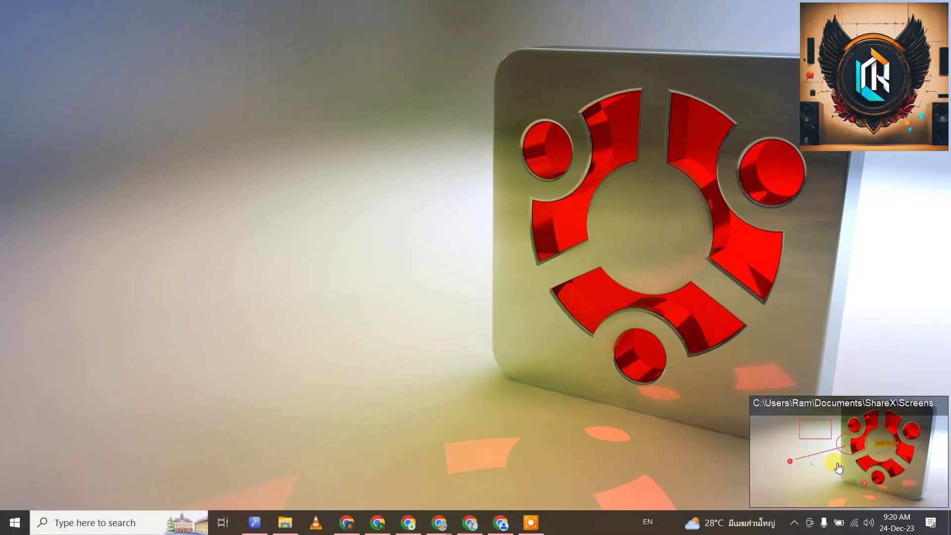
pyautogui.click(822, 444)
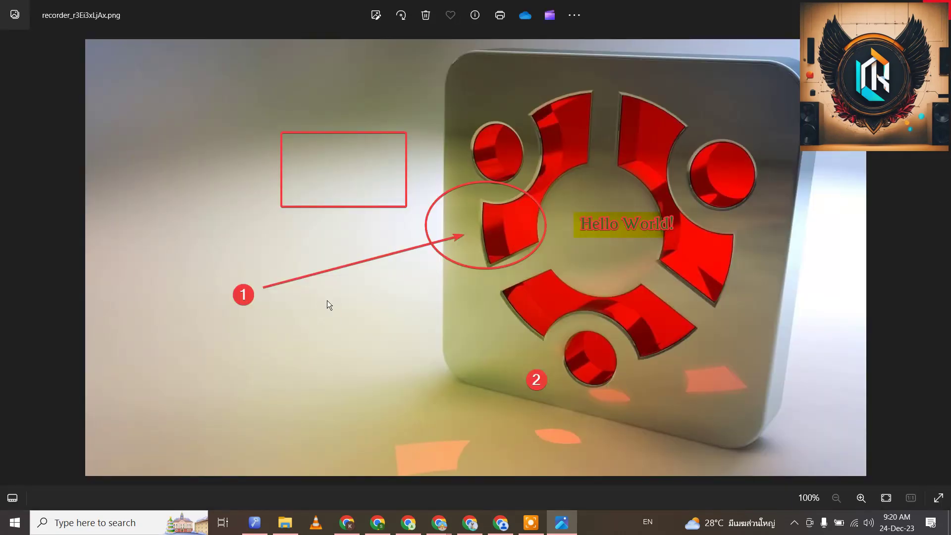
pyautogui.hotkey('alt', 'F4')
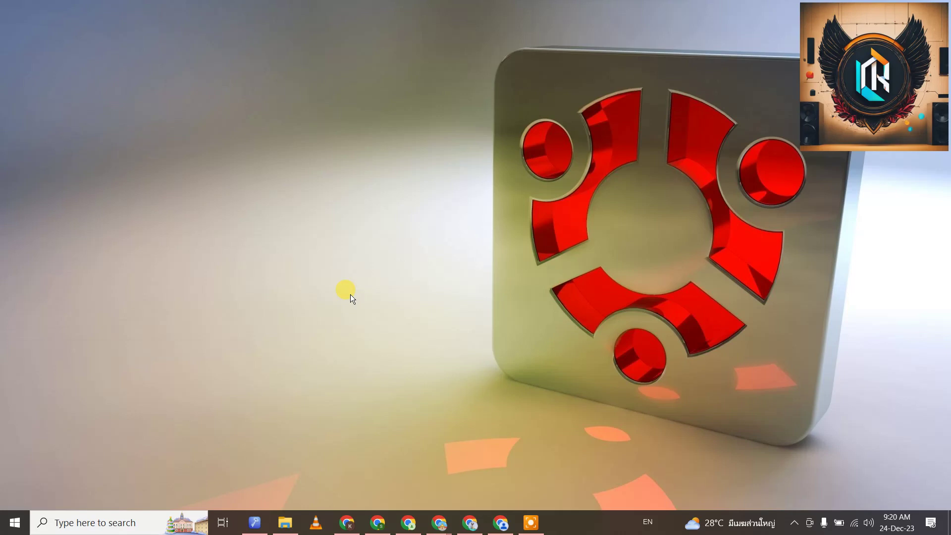
# Switch to the ShareX downloads page in Chrome and download ShareX-15.0.0-setup.exe from the ShareX 15.0.0 release on GitHub.
pyautogui.click(347, 522)
pyautogui.click(230, 16)
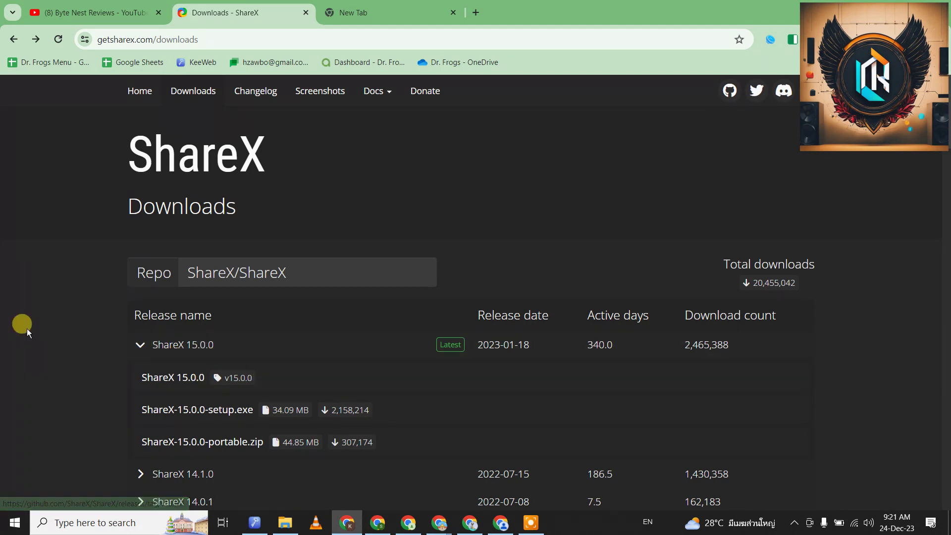
pyautogui.click(256, 345)
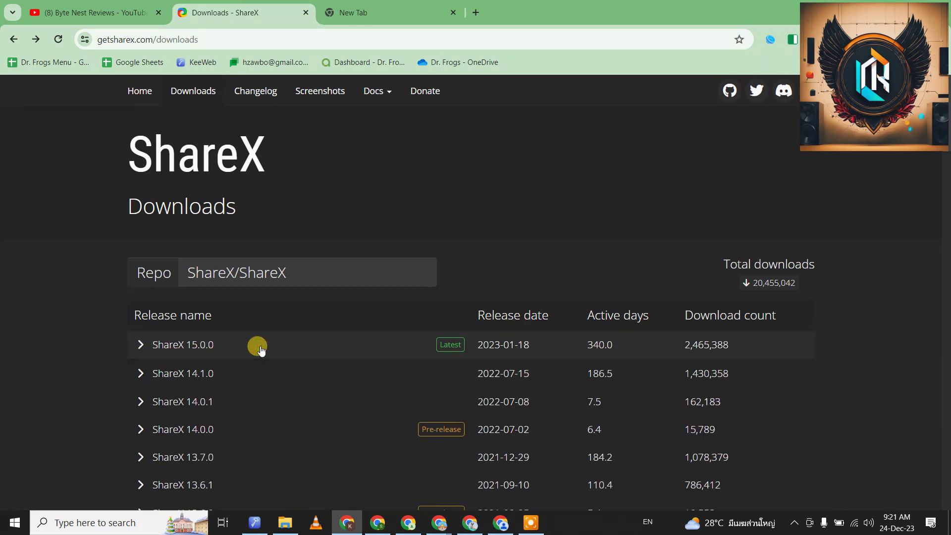
pyautogui.click(258, 346)
pyautogui.click(182, 382)
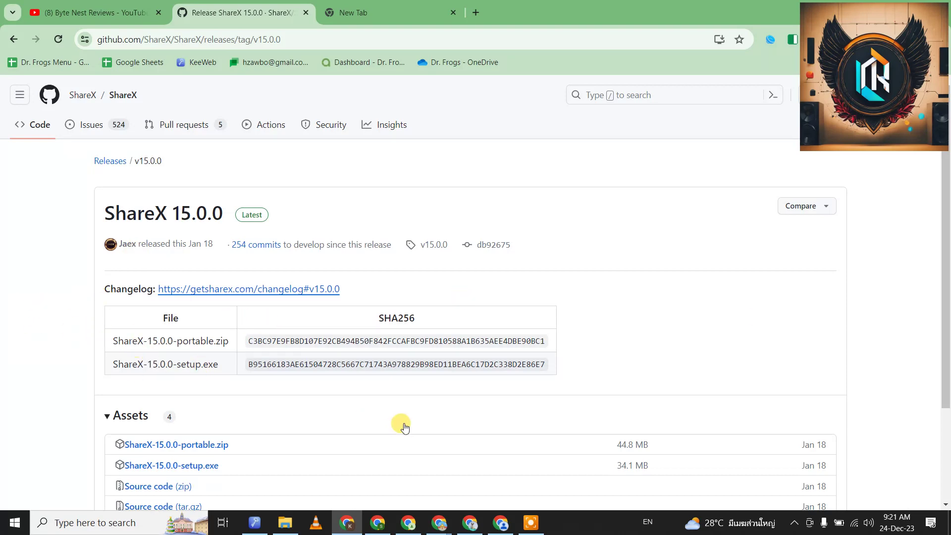
pyautogui.scroll(-3, 91, 343)
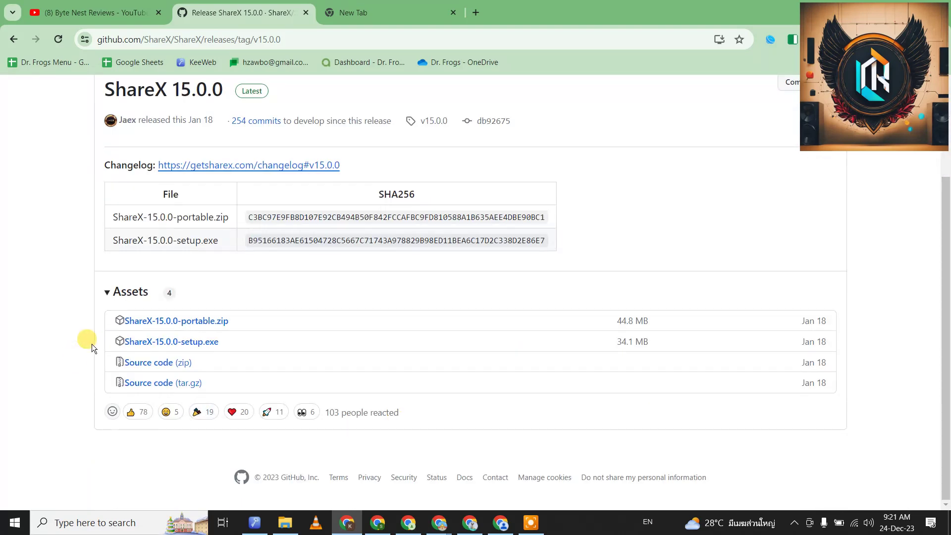
pyautogui.click(209, 347)
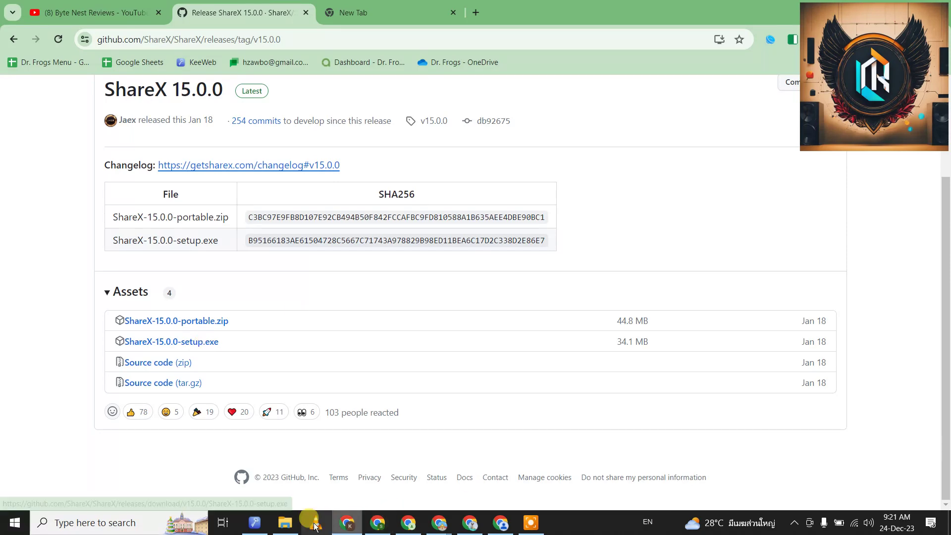
# Switch to File Explorer and run ShareX-15.0.0-setup.exe from the Programs folder in Downloads, allowing it to start.
pyautogui.click(285, 523)
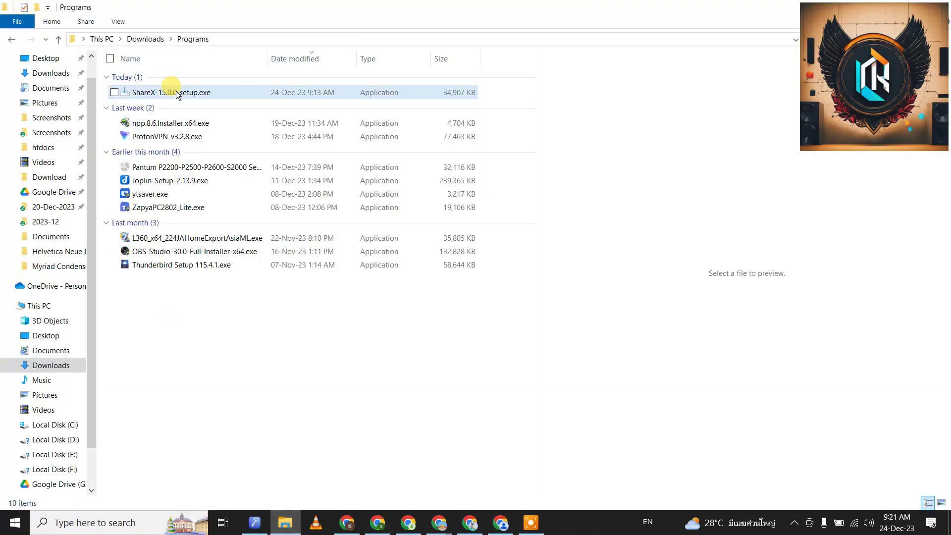
pyautogui.doubleClick(177, 93)
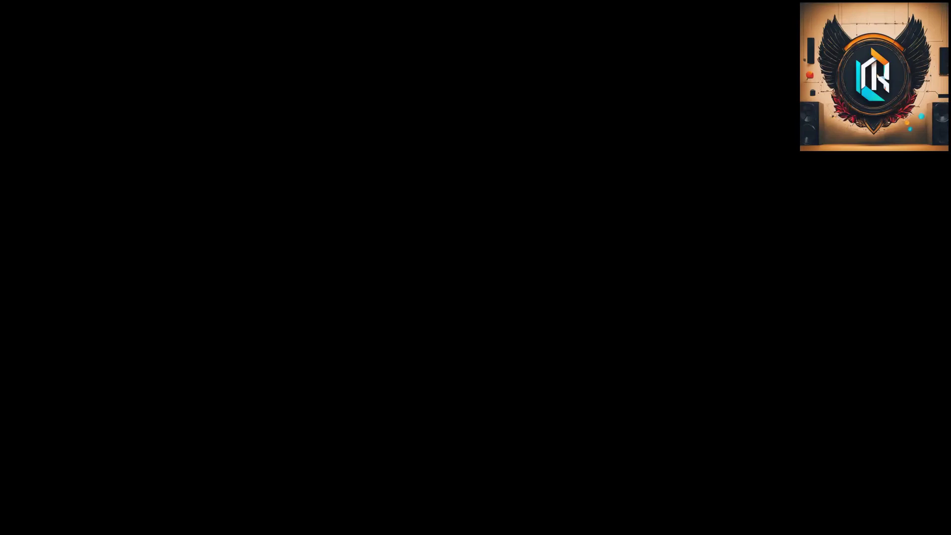
pyautogui.click(412, 344)
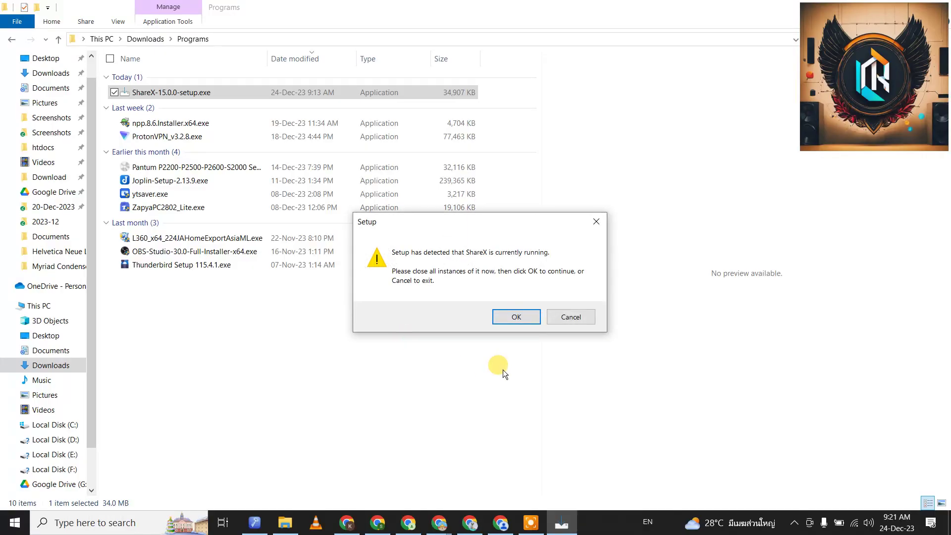
# Exit the running ShareX instance and continue the setup.
pyautogui.click(515, 321)
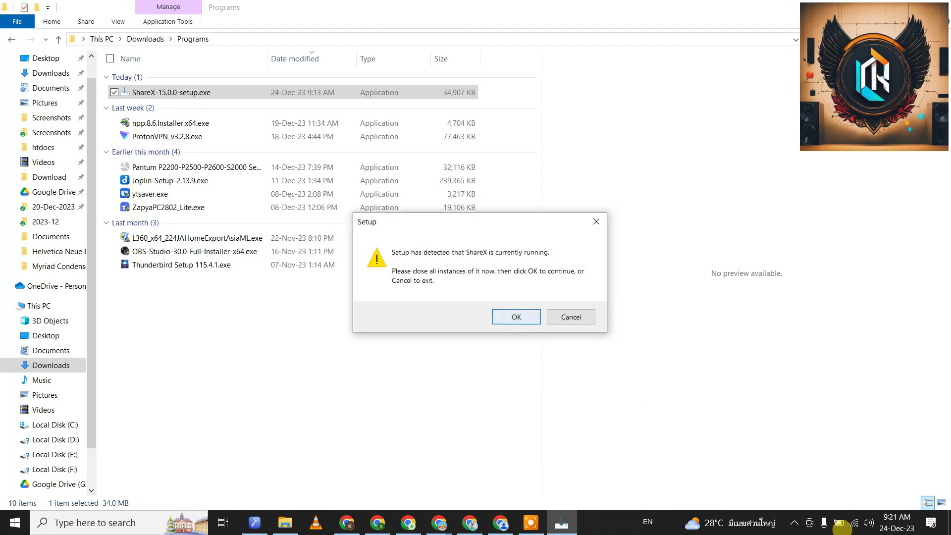
pyautogui.click(793, 522)
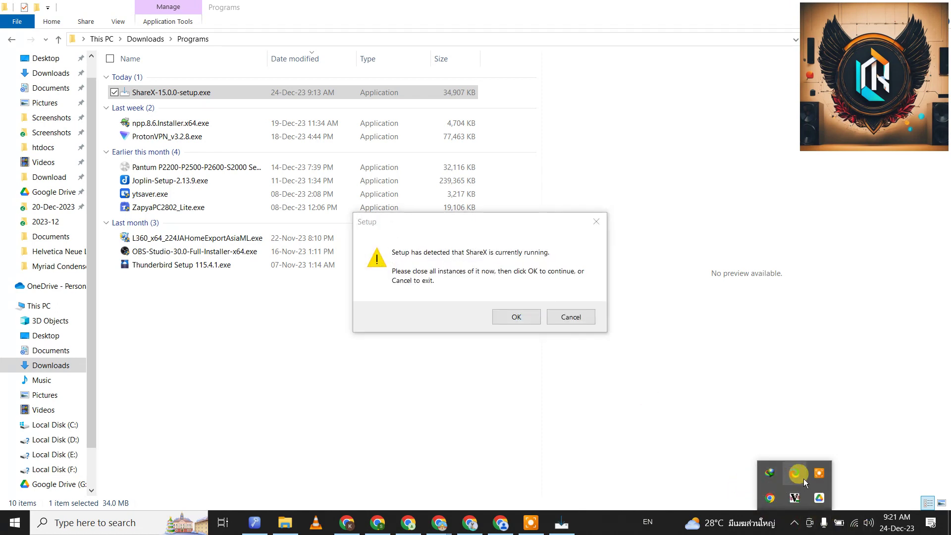
pyautogui.rightClick(786, 475)
pyautogui.click(722, 464)
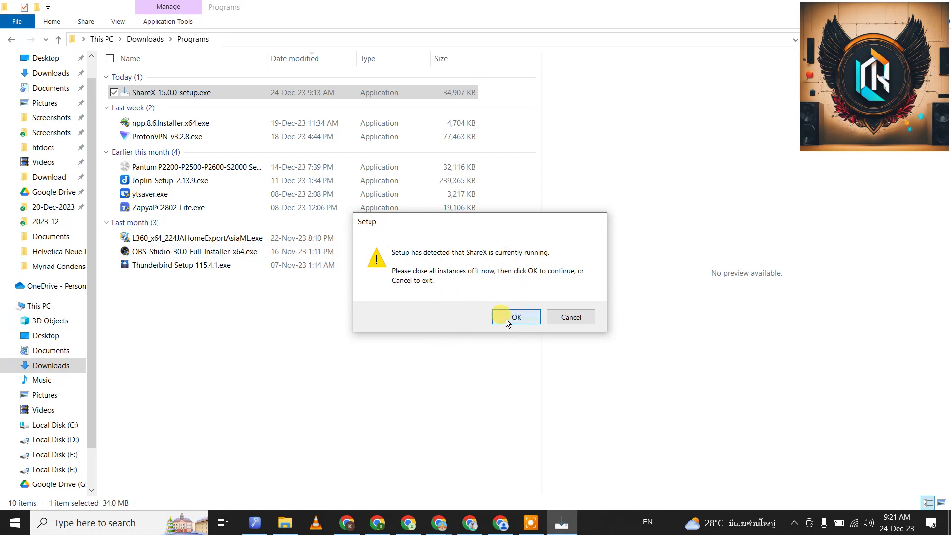
pyautogui.click(506, 319)
# Accept the license agreement, install ShareX 15.0.0 with the preselected additional tasks, and finish setup with Launch ShareX enabled.
pyautogui.click(426, 323)
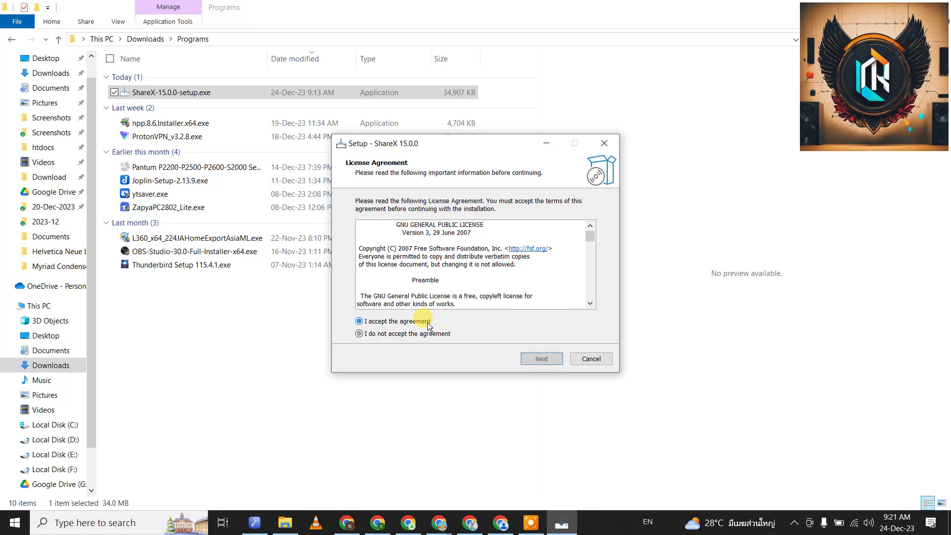
pyautogui.click(560, 360)
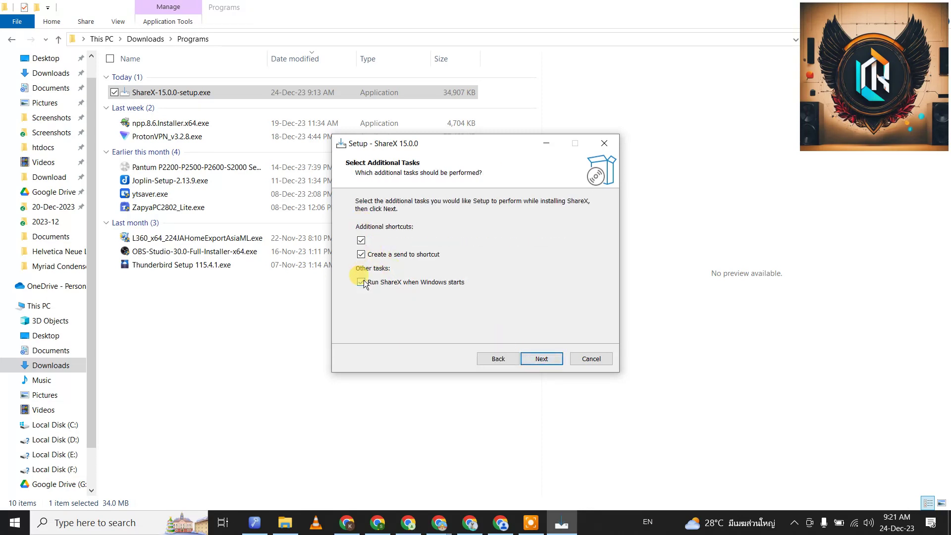
pyautogui.click(540, 360)
pyautogui.click(539, 359)
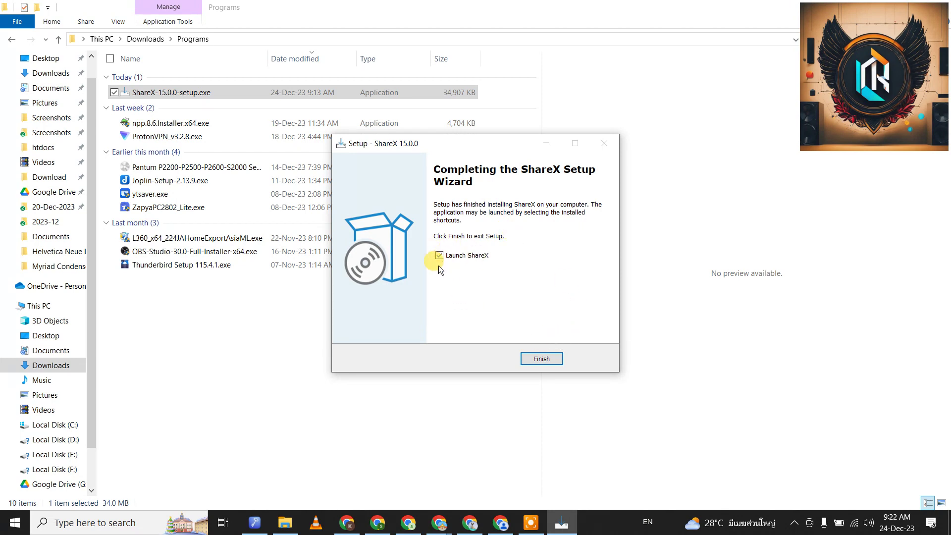
pyautogui.click(529, 356)
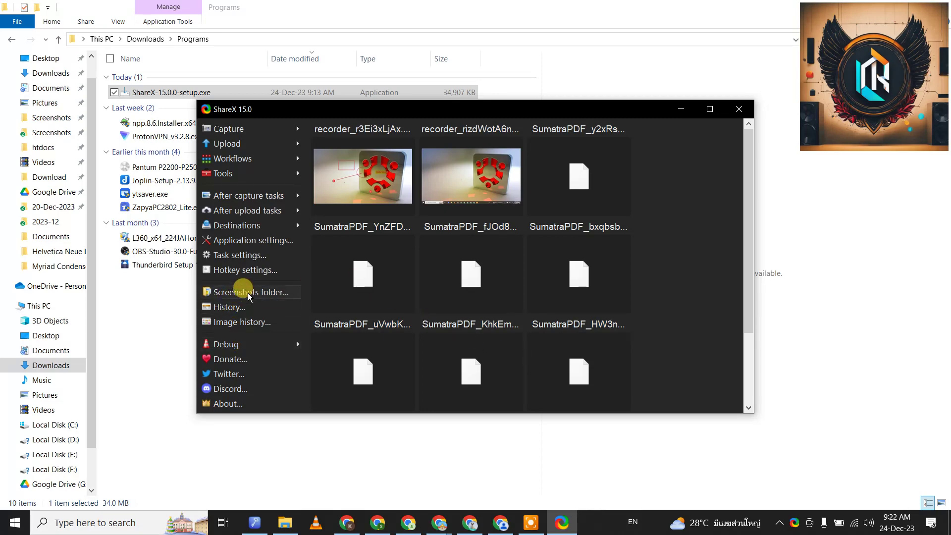
# Review the capture shortcuts in ShareX's hotkey settings, close them, and look over the available upload options.
pyautogui.click(245, 271)
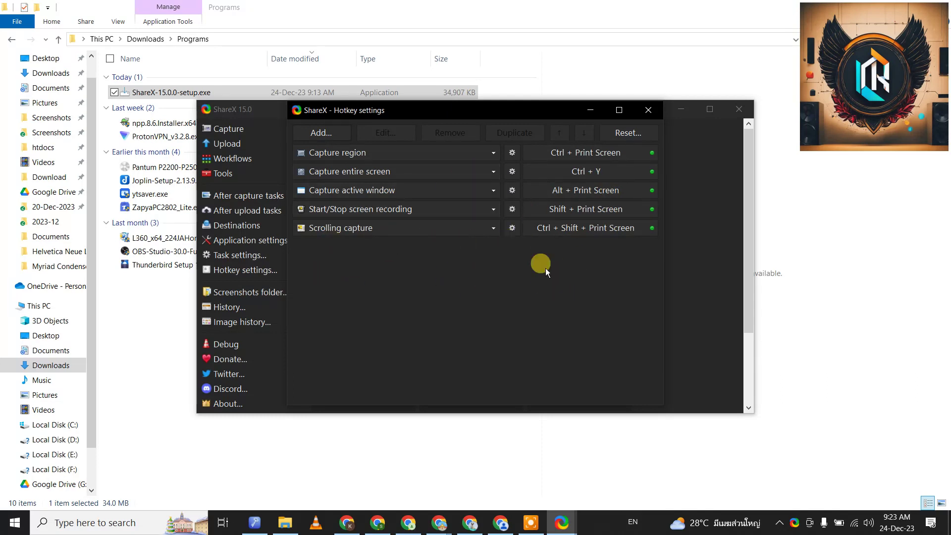
pyautogui.click(647, 110)
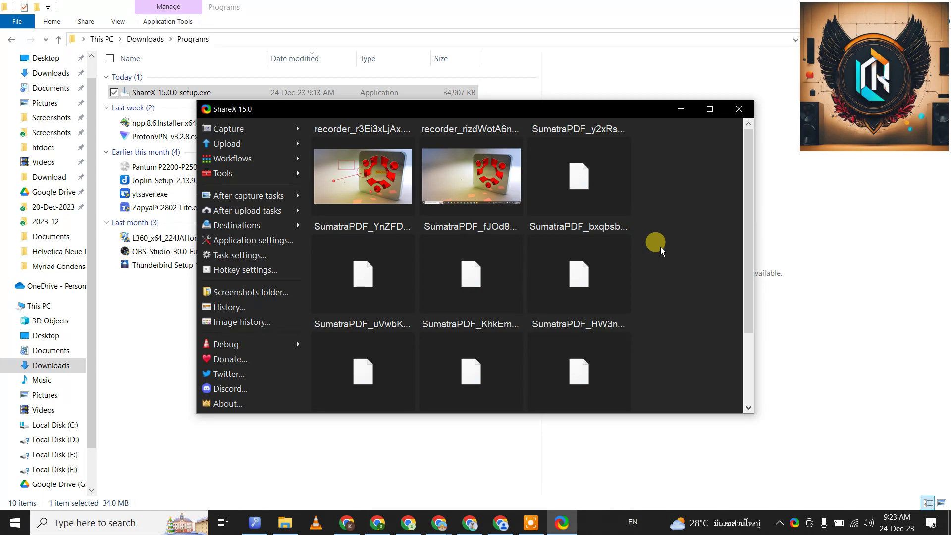
pyautogui.click(252, 147)
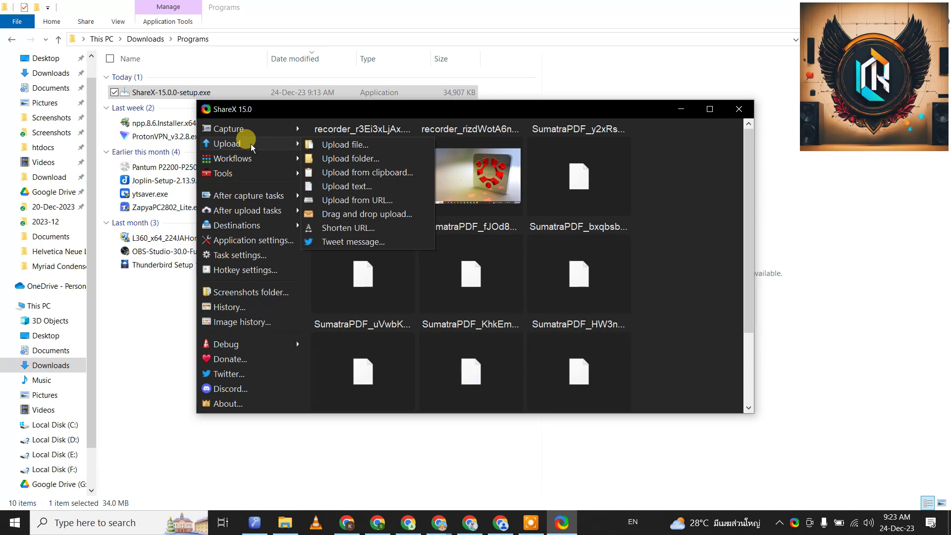
pyautogui.click(557, 128)
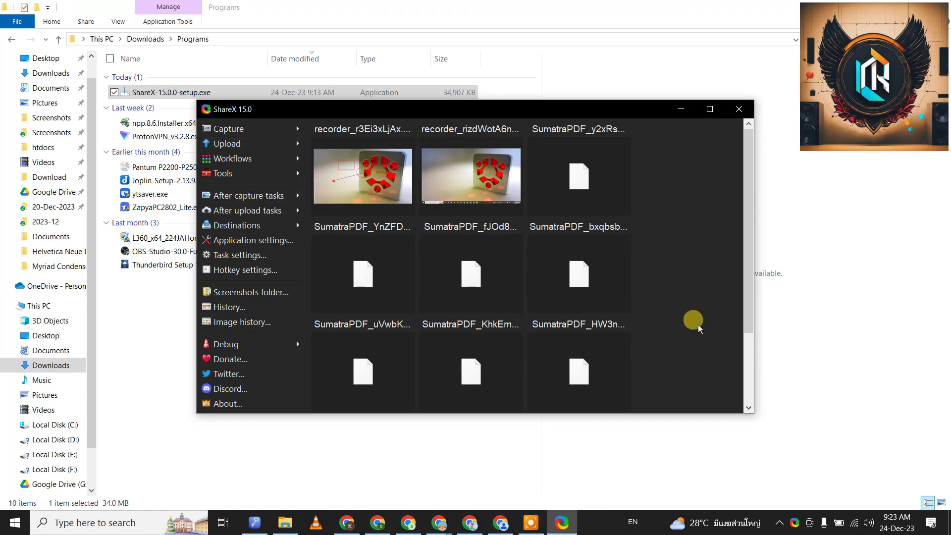
# Close the ShareX main window and show the Windows desktop.
pyautogui.click(737, 109)
pyautogui.hotkey('alt', 'Tab')
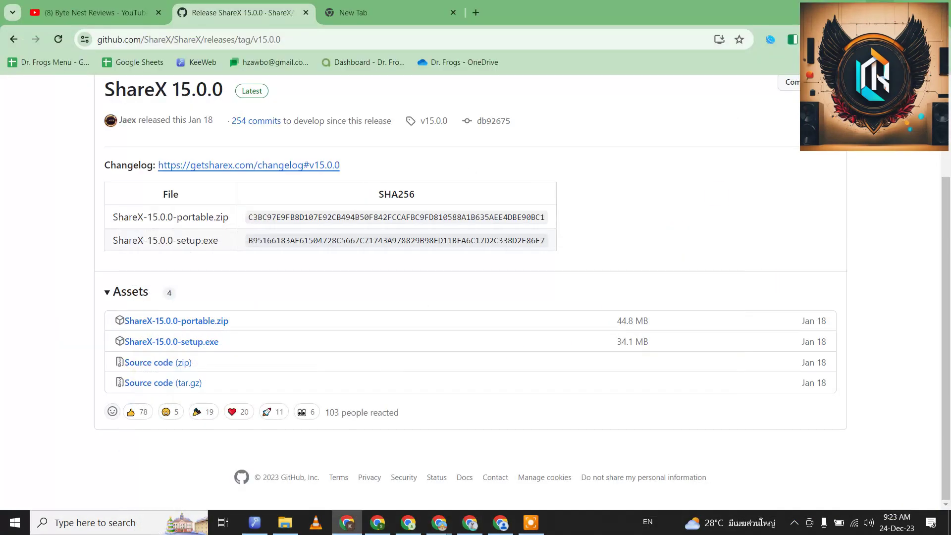
pyautogui.press('super+d')
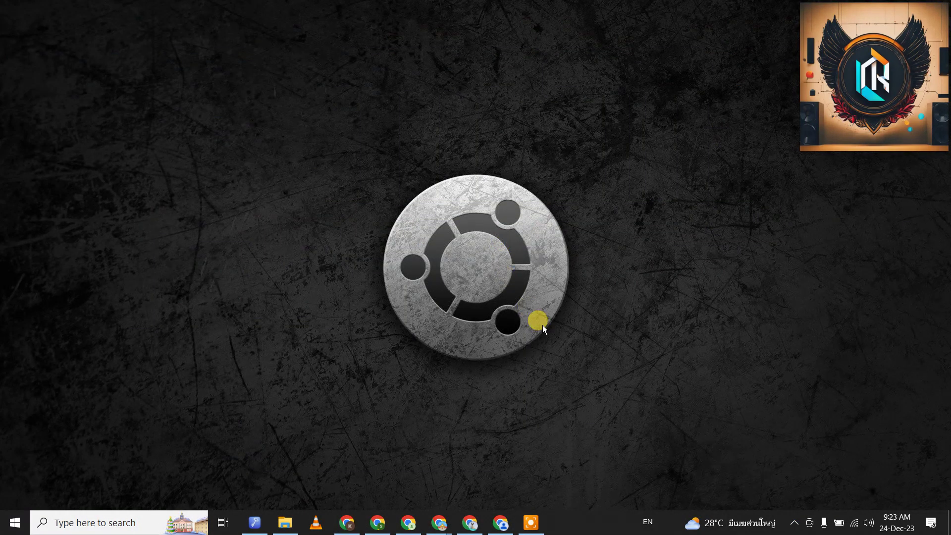